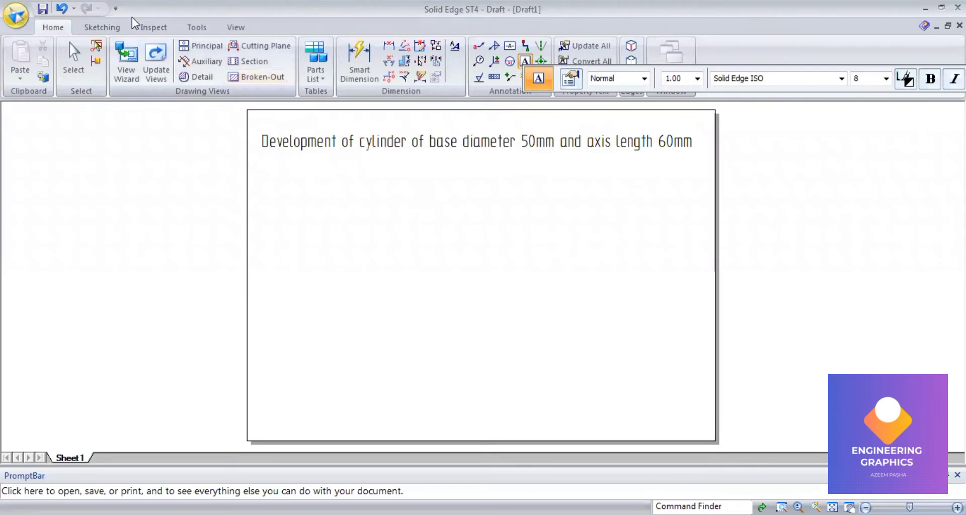
- Activate the Line command from the Sketching tools, ready to draw below the title note
left_click(101, 28)
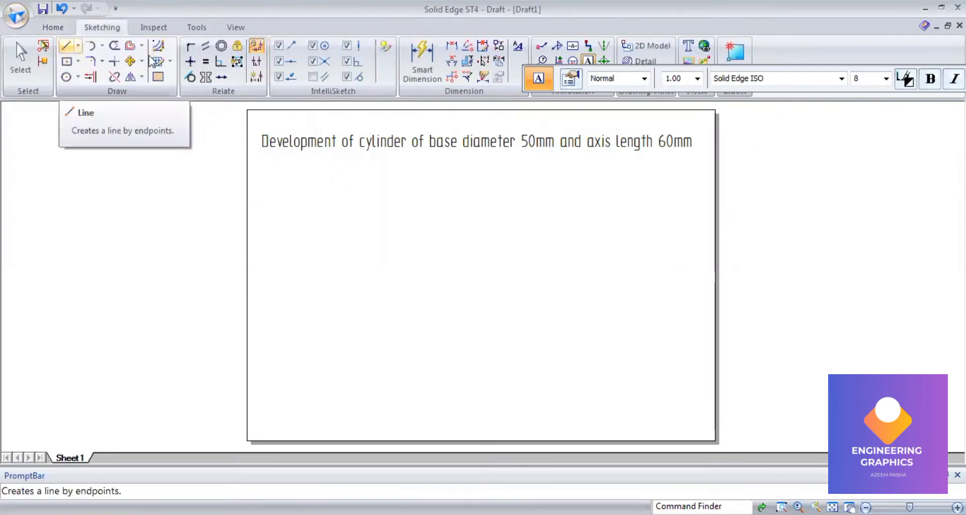
left_click(66, 46)
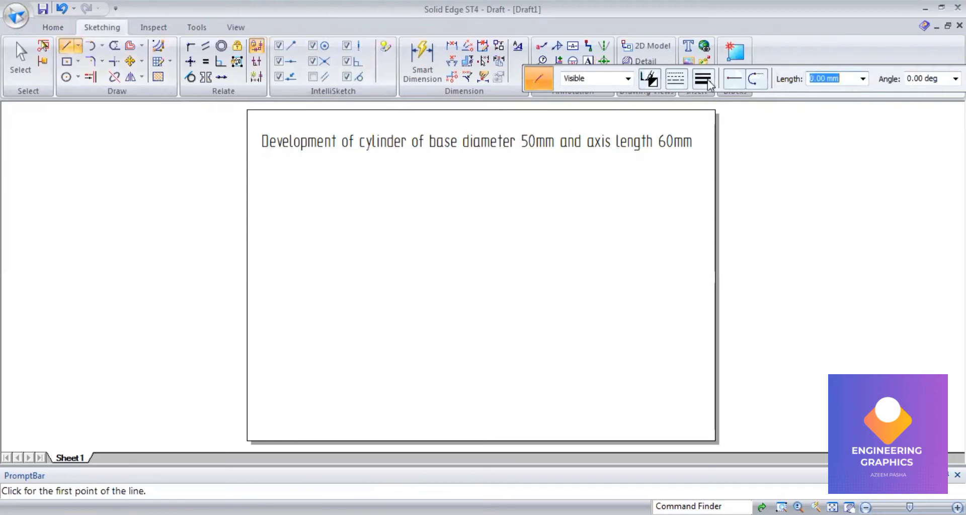
- Draw a horizontal reference line, then place a 0.50 mm-thick Ø50 circle below it
left_click(250, 292)
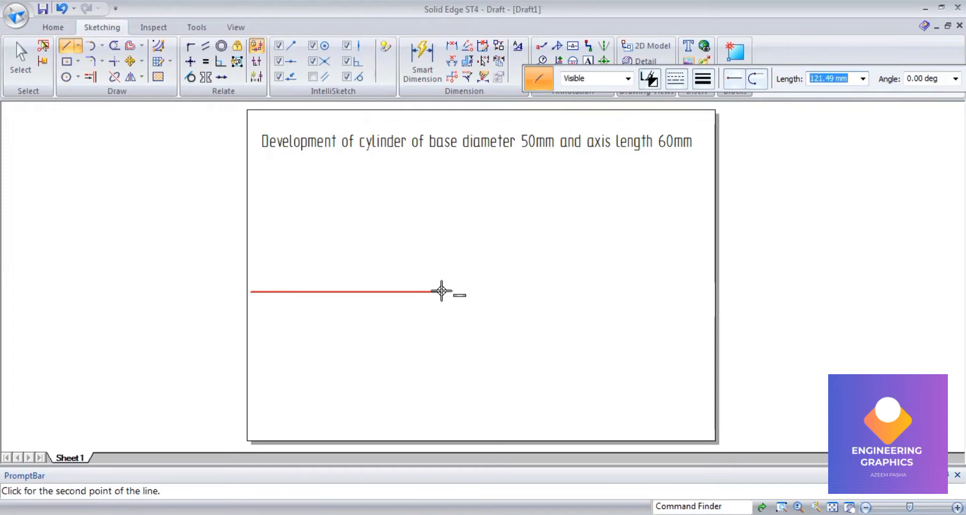
left_click(442, 291)
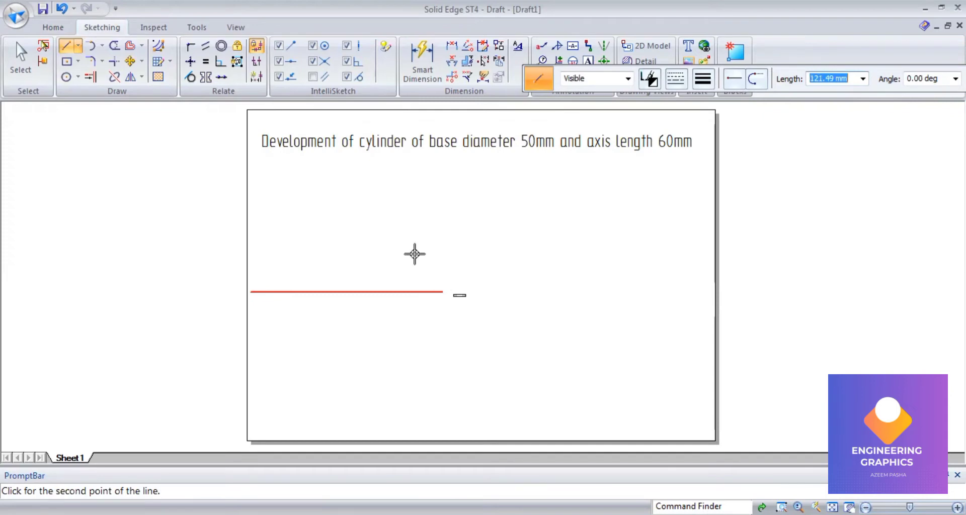
left_click(70, 76)
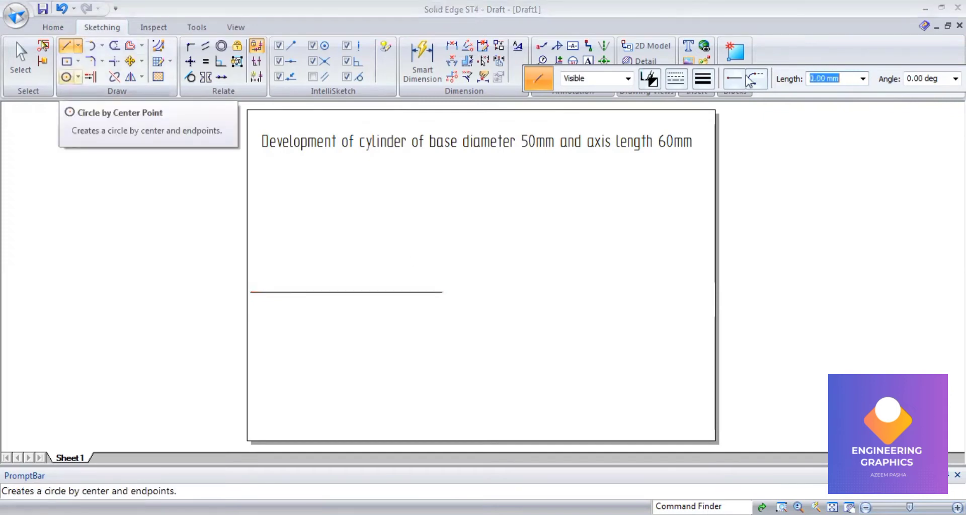
left_click(704, 81)
left_click(710, 135)
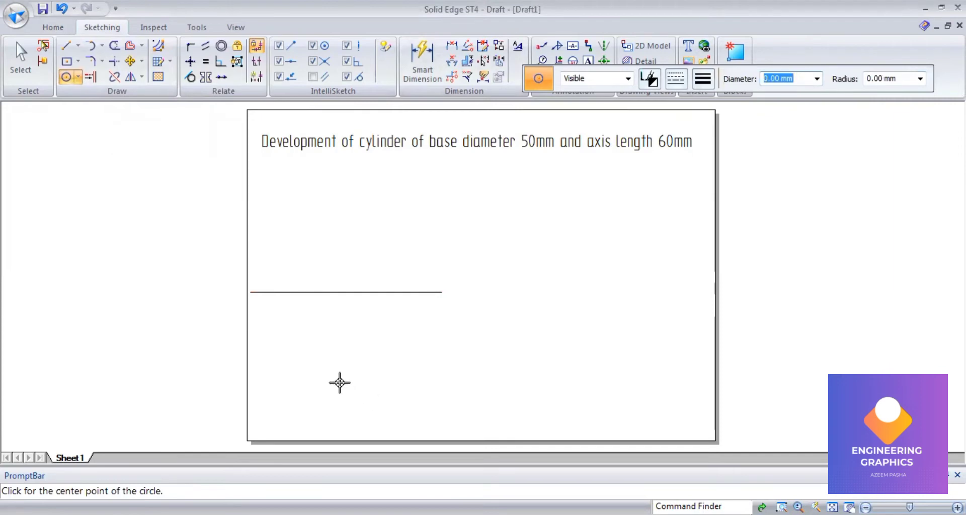
type("50")
key("Tab")
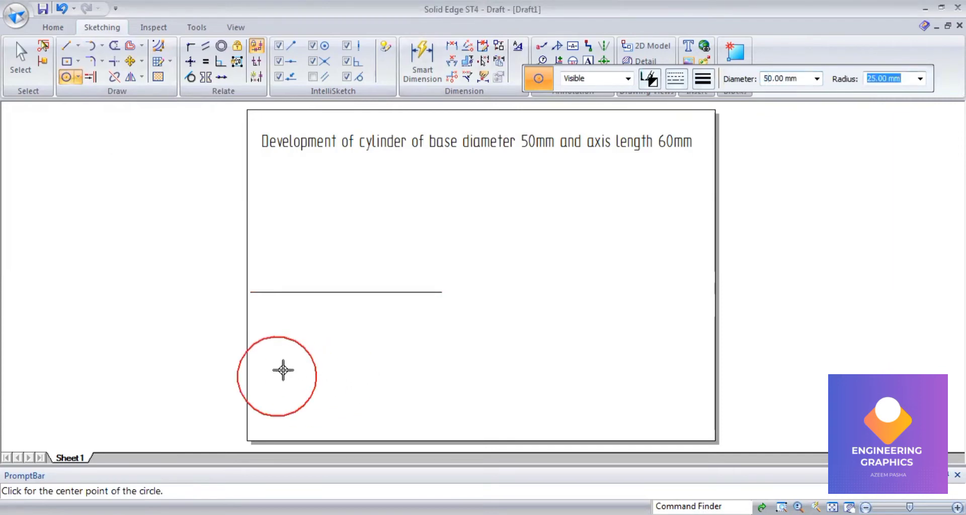
left_click(334, 362)
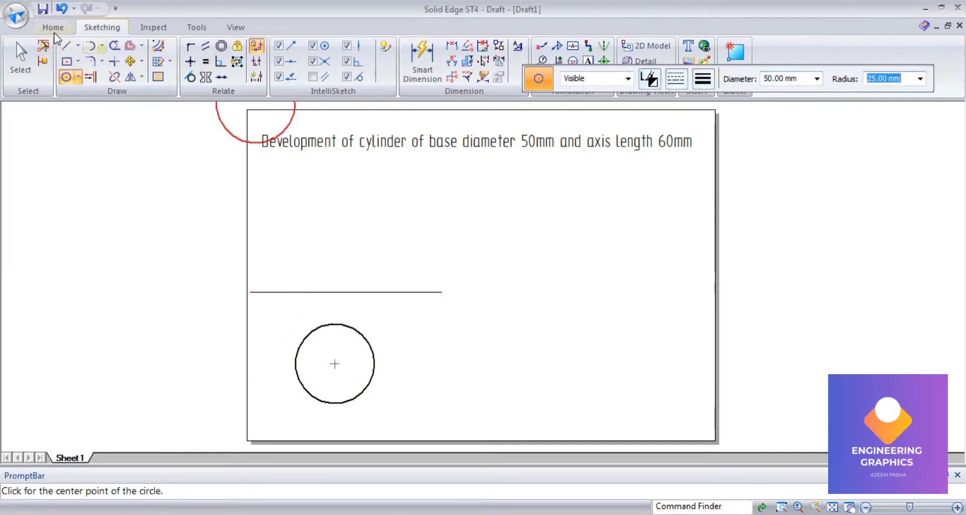
- Switch lines to 0.13 mm width and draw a trial radius line, then undo it
left_click(65, 44)
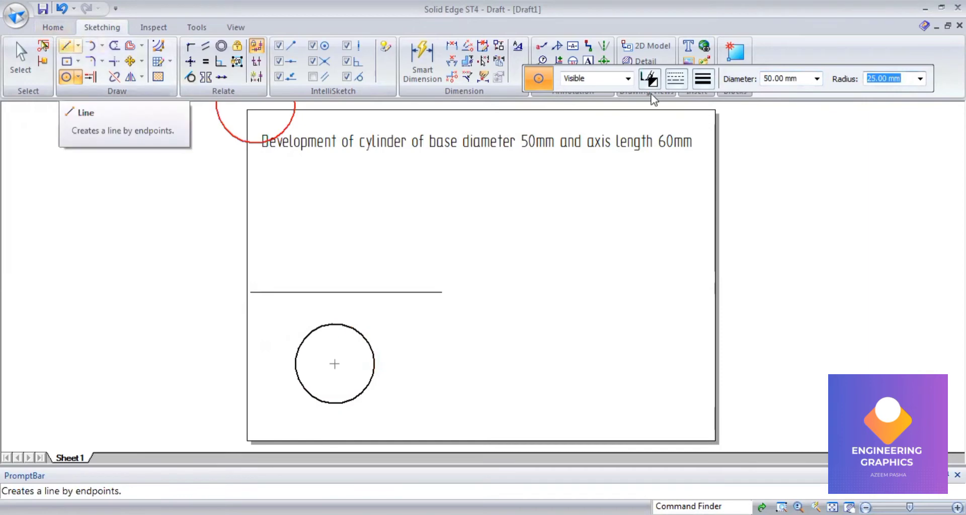
left_click(702, 79)
left_click(710, 99)
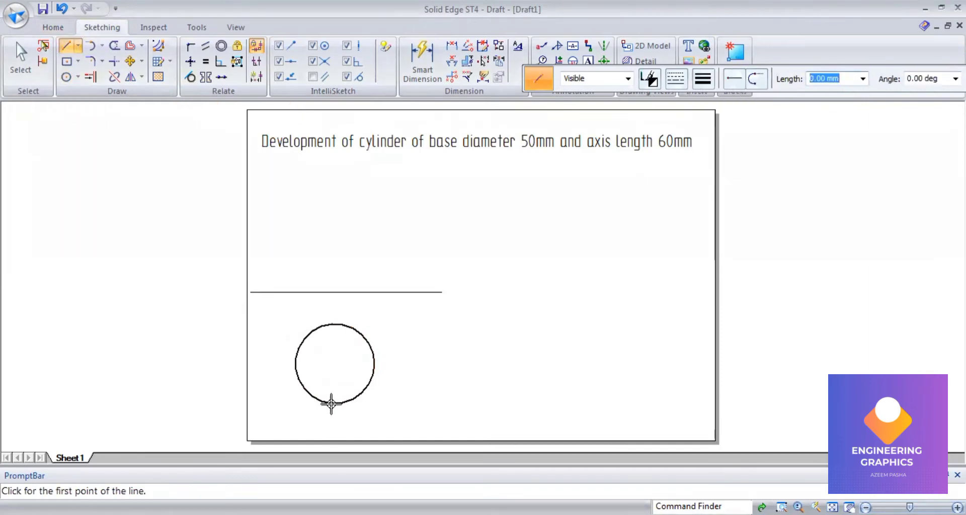
left_click(377, 364)
left_click(335, 363)
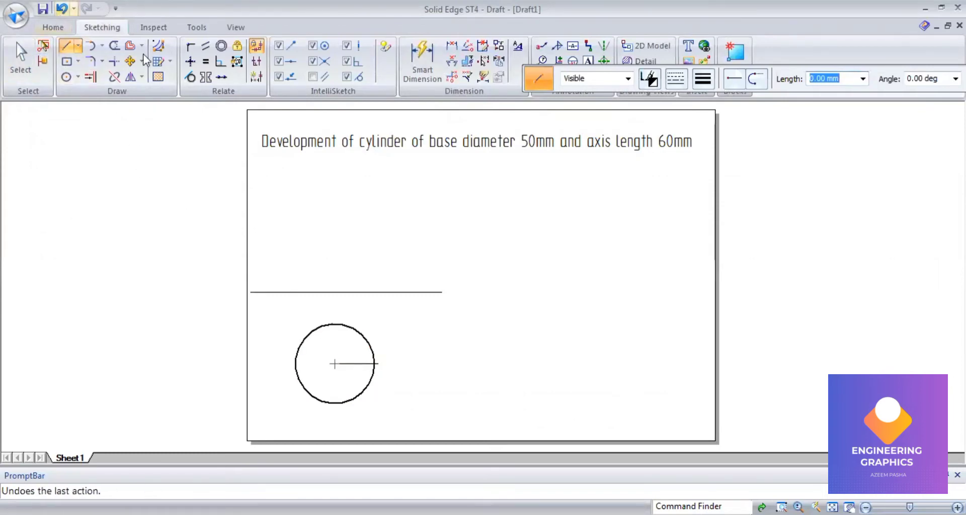
key("ctrl+z")
- Draw thin lines from the circle's right edge to centre and top, extending the vertical one downward
left_click(705, 85)
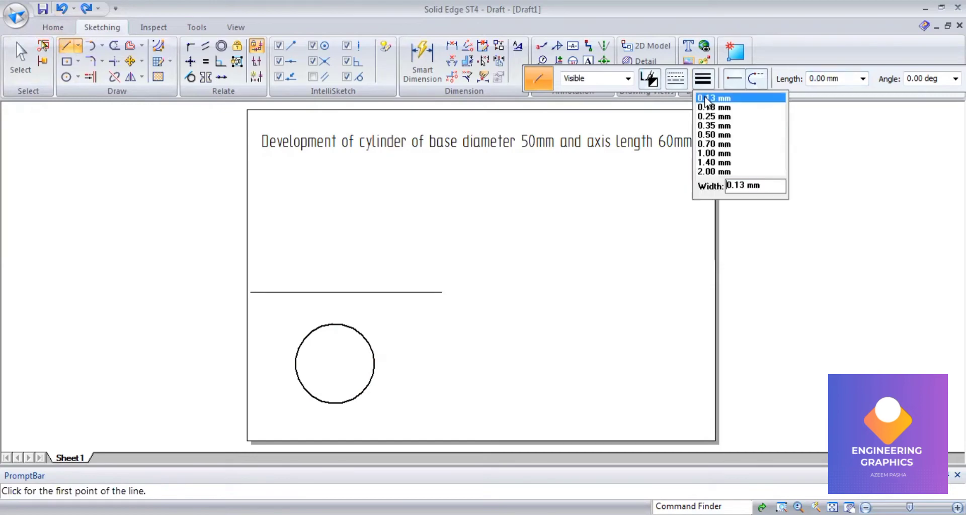
left_click(706, 96)
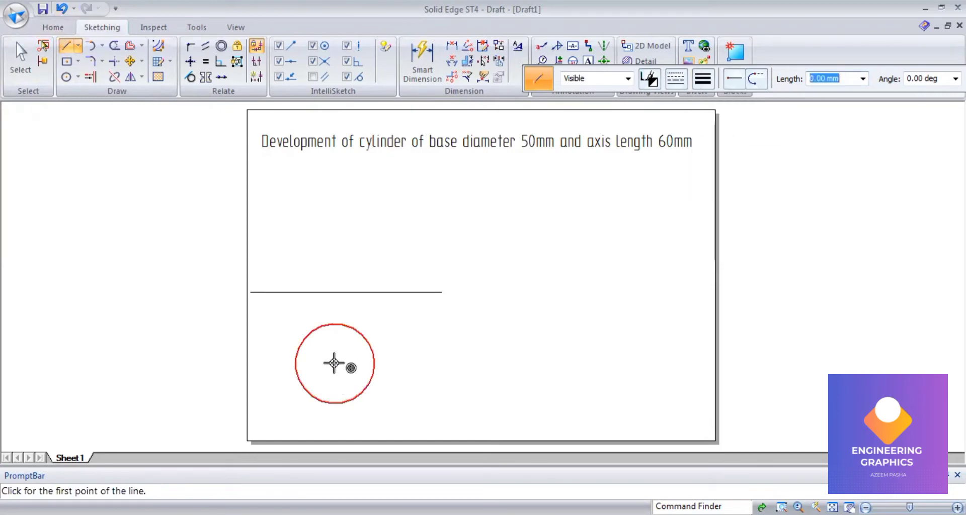
left_click(373, 363)
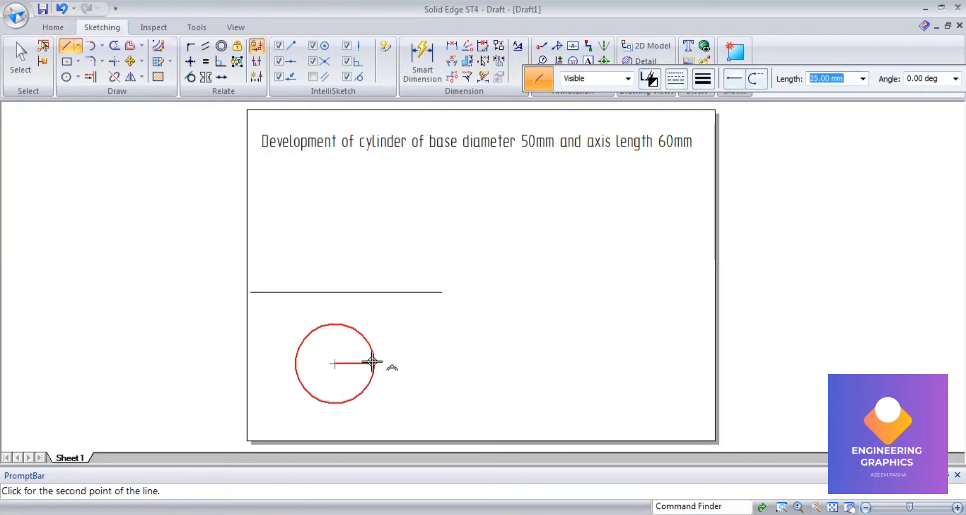
left_click(334, 362)
left_click(335, 324)
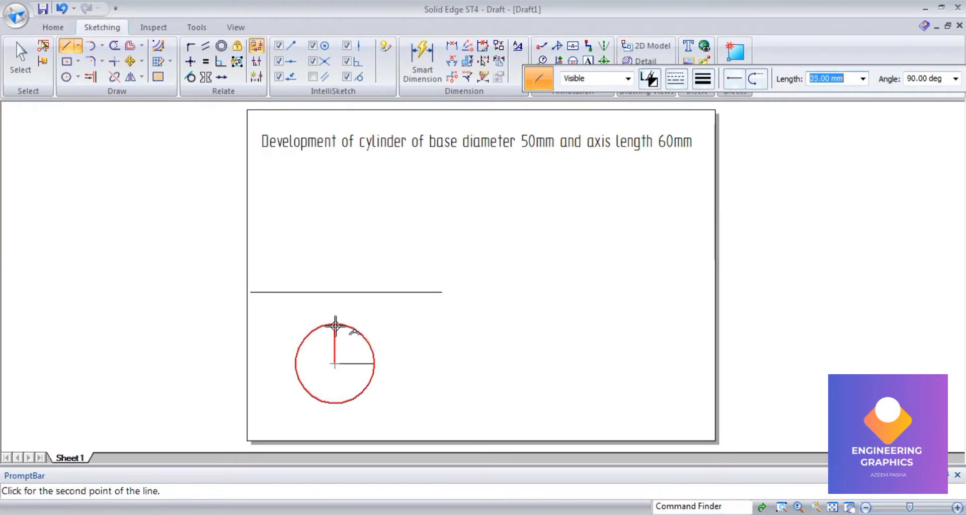
left_click(334, 362)
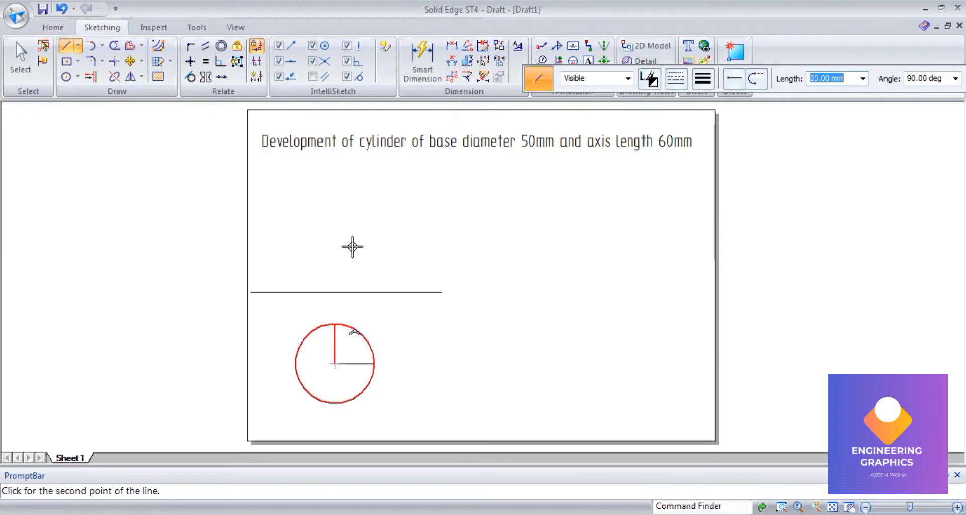
left_click(90, 77)
left_click(334, 347)
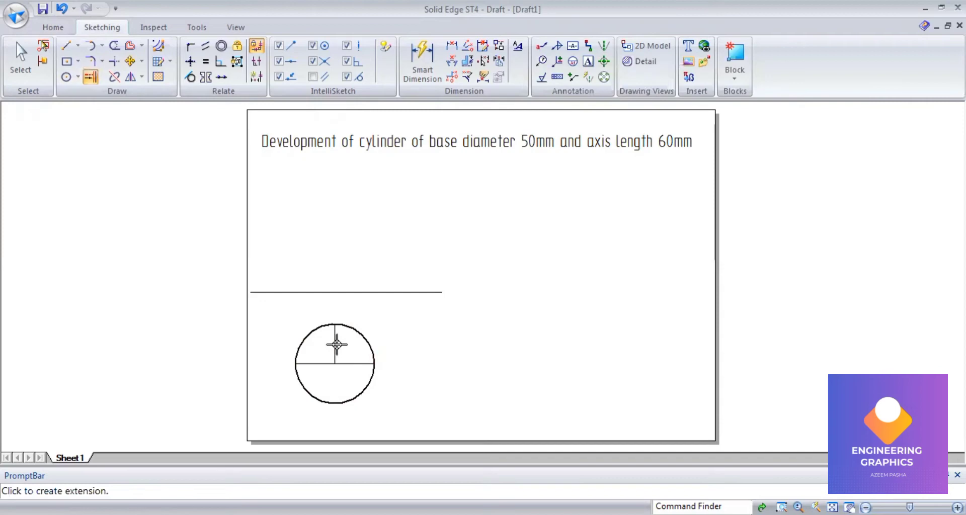
left_click(422, 60)
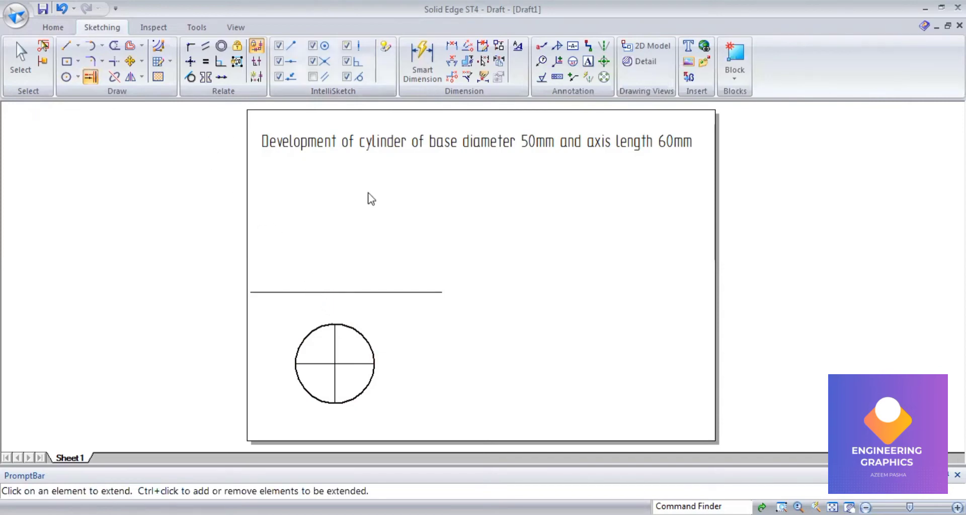
- Add a Ø50 diameter dimension to the left of the circle
left_click(296, 360)
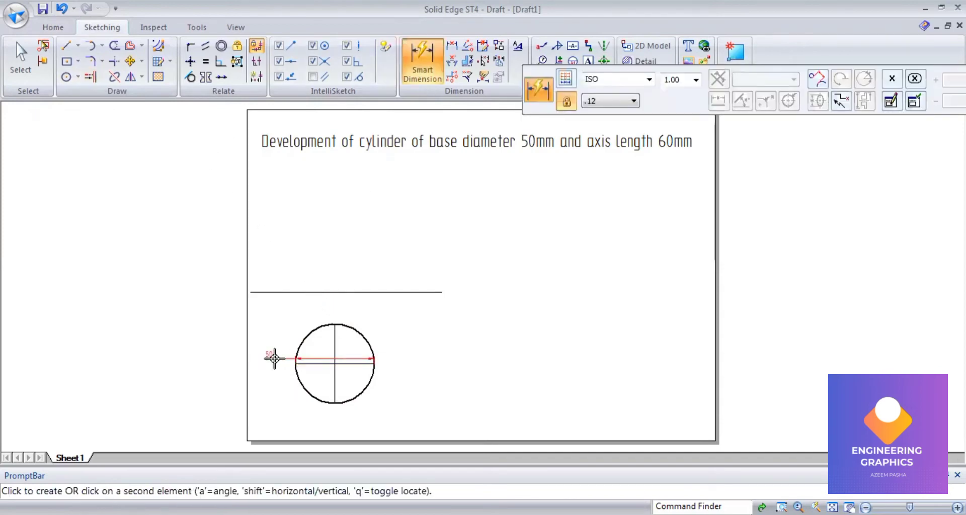
left_click(291, 341)
left_click(300, 343)
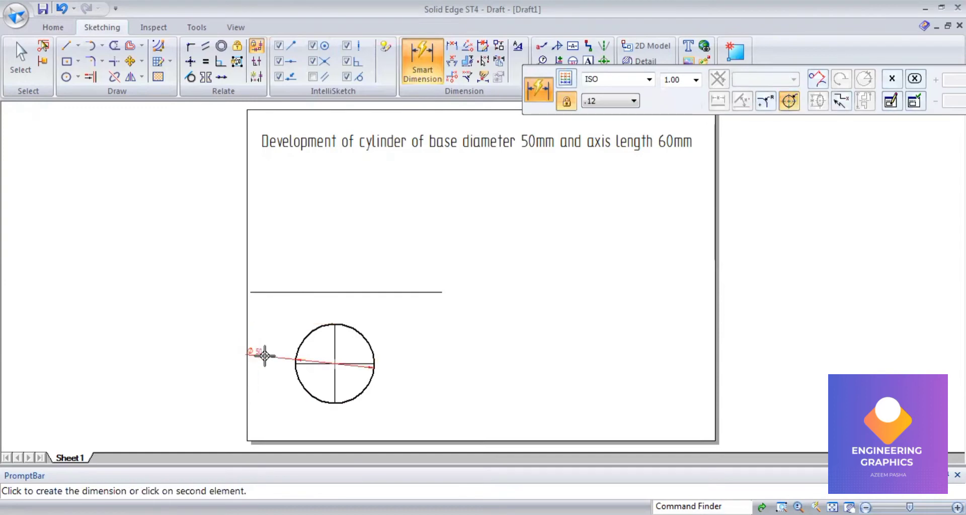
left_click(262, 365)
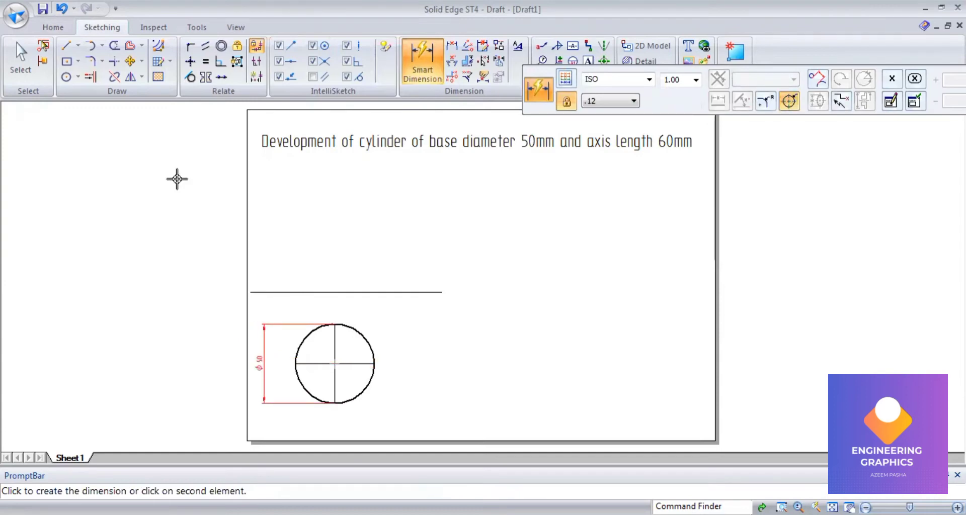
- Draw three vertical projectors from the circle's left, centre and right up to the reference line
left_click(66, 46)
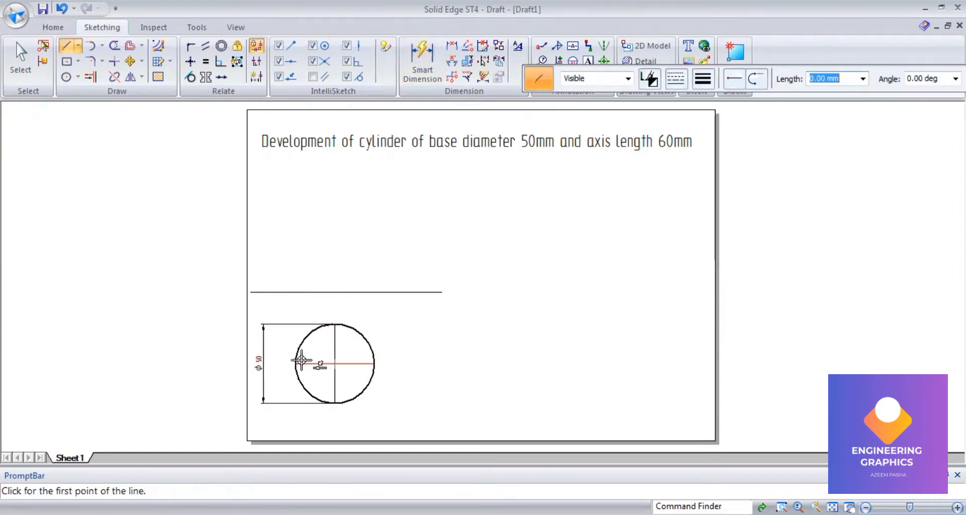
left_click(295, 292)
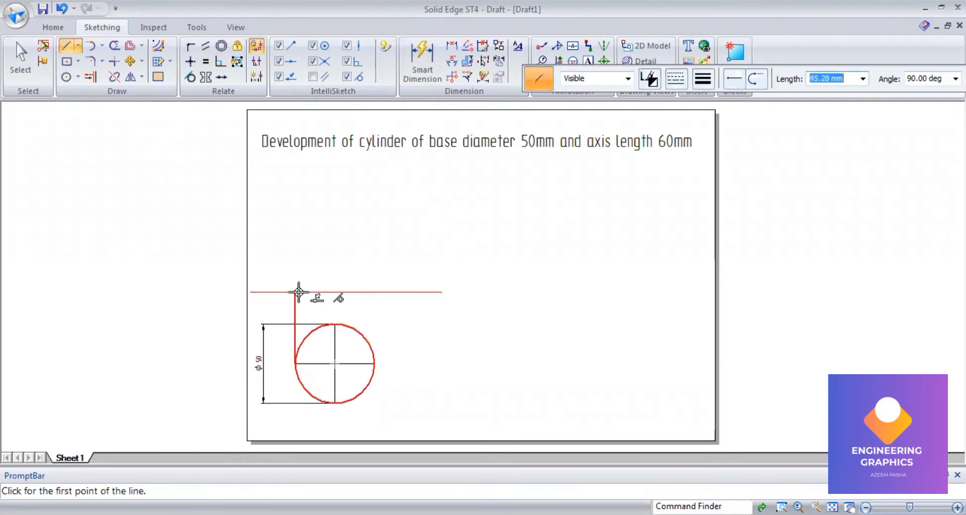
left_click(355, 347)
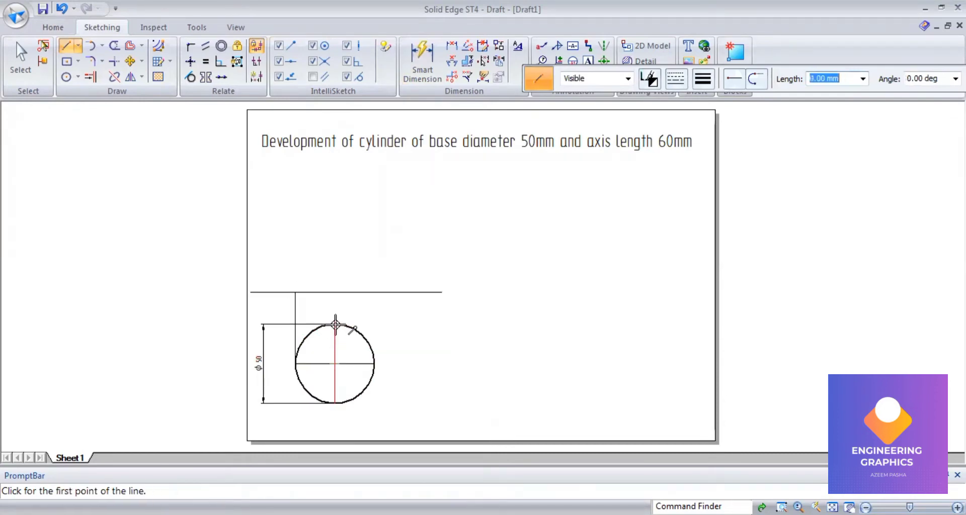
left_click(335, 325)
left_click(334, 292)
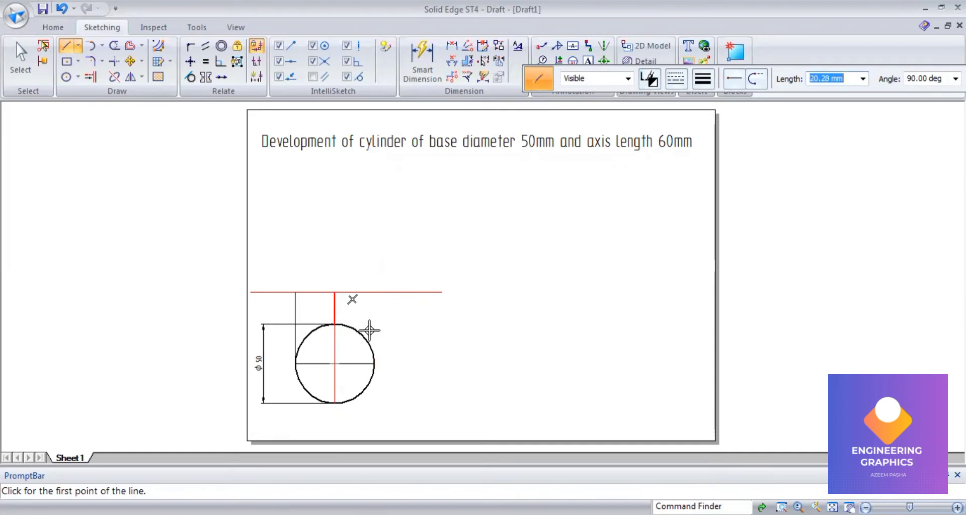
left_click(374, 364)
left_click(373, 292)
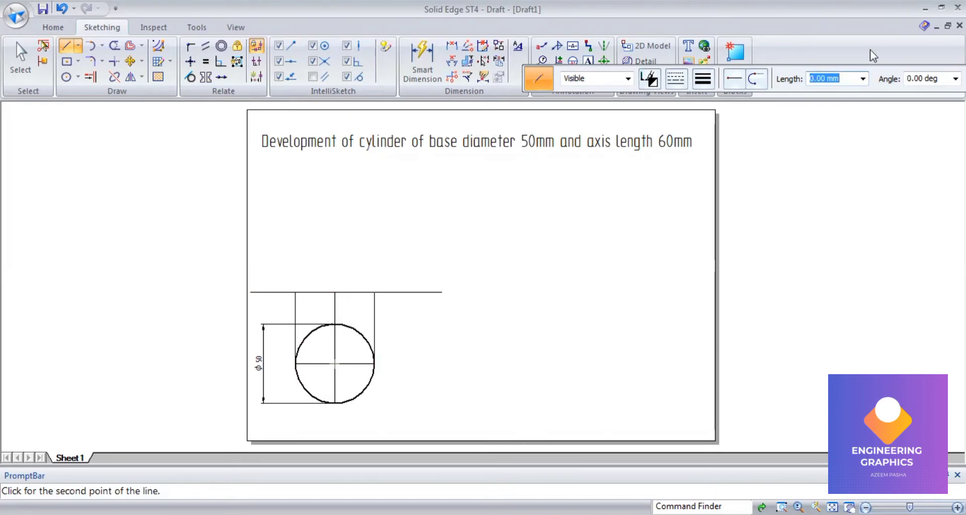
key("Escape")
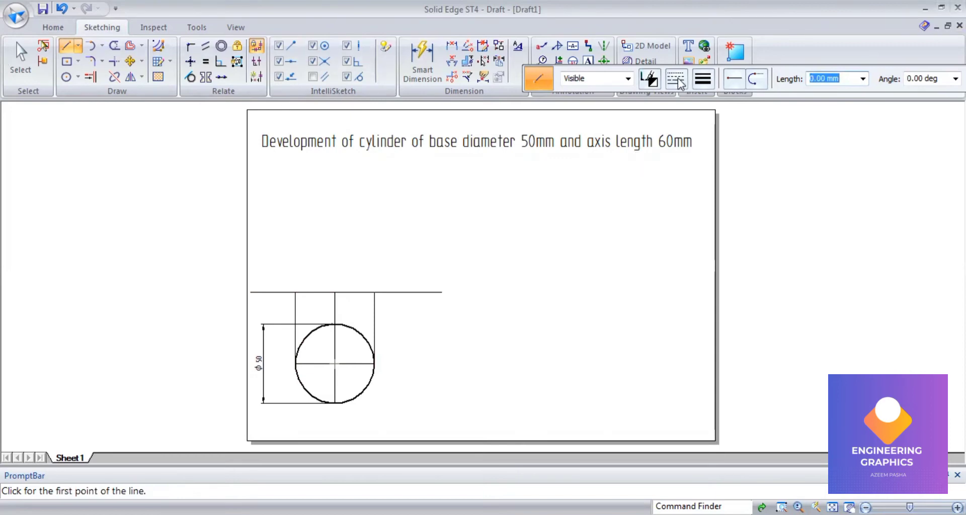
- Draw a 60 mm dash-dot axis line up from the centre projector and set width to 0.50 mm
left_click(335, 291)
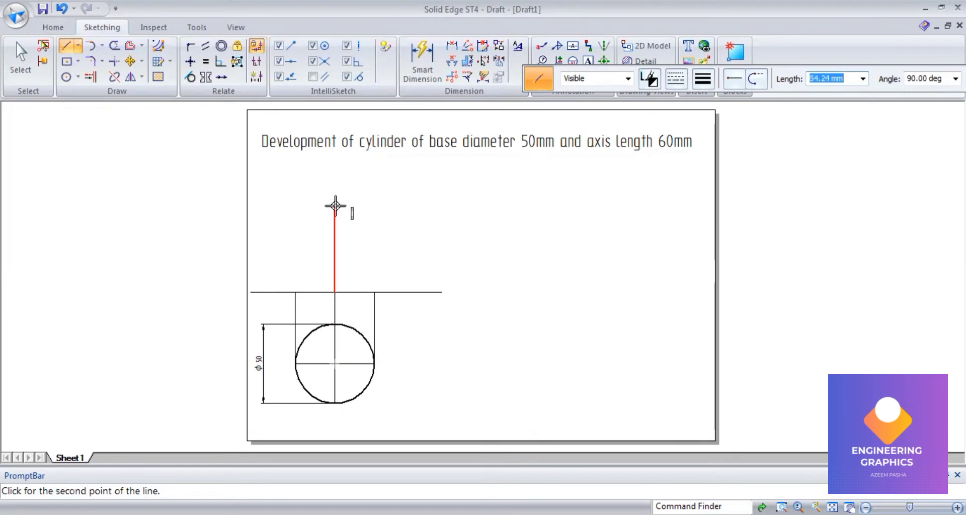
type("60")
key("Return")
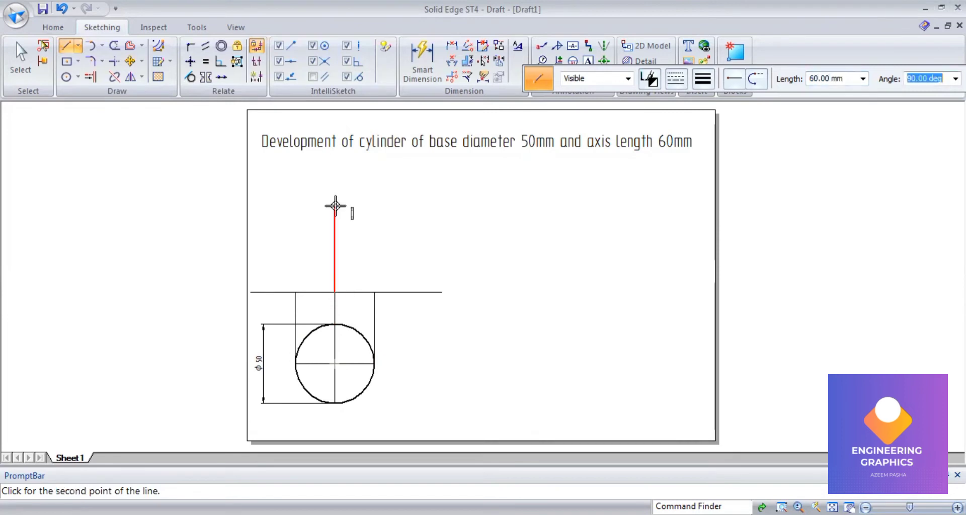
left_click(334, 207)
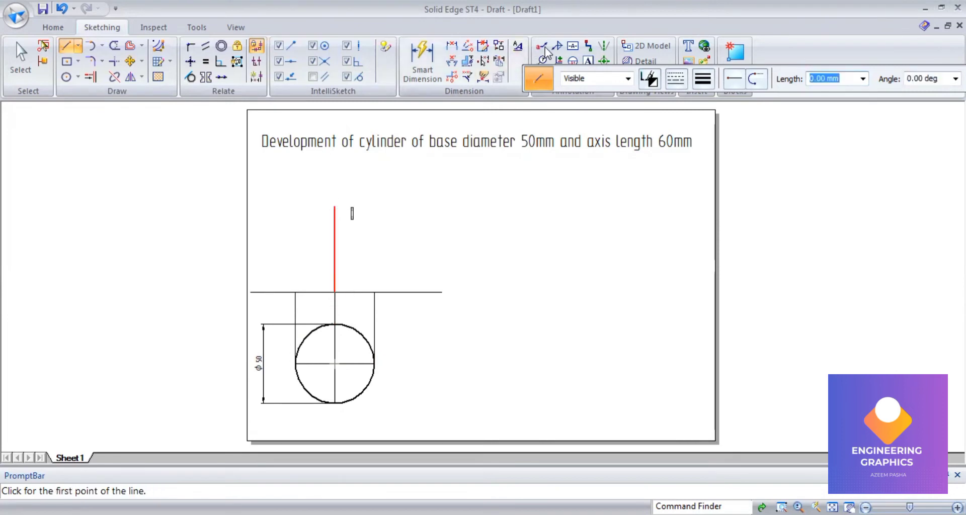
left_click(676, 78)
left_click(704, 78)
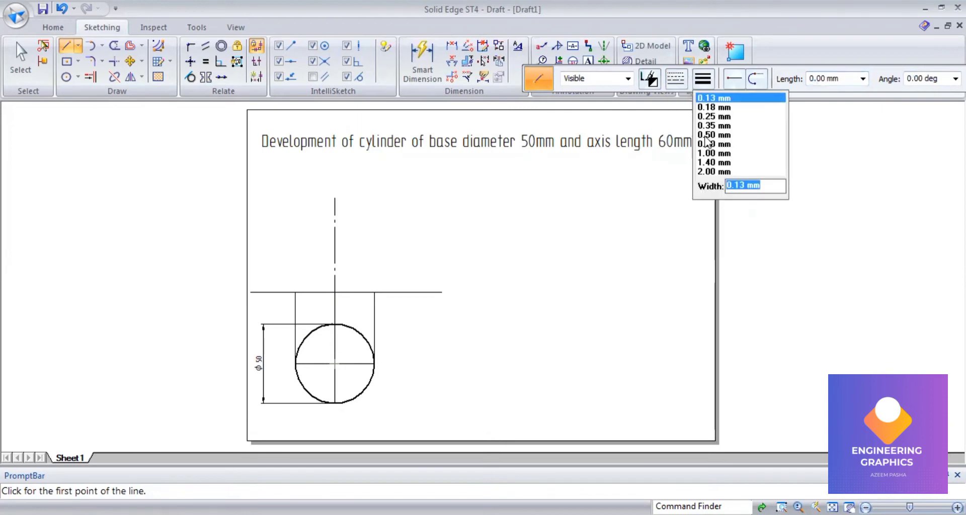
left_click(705, 135)
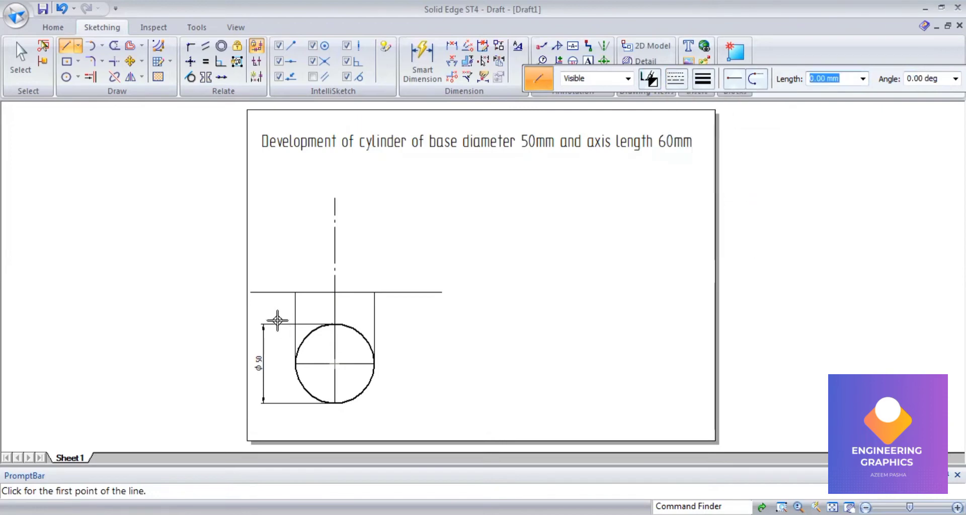
- Draw the front view's 60 mm left edge, top edge, and right edge back to the reference line
left_click(294, 292)
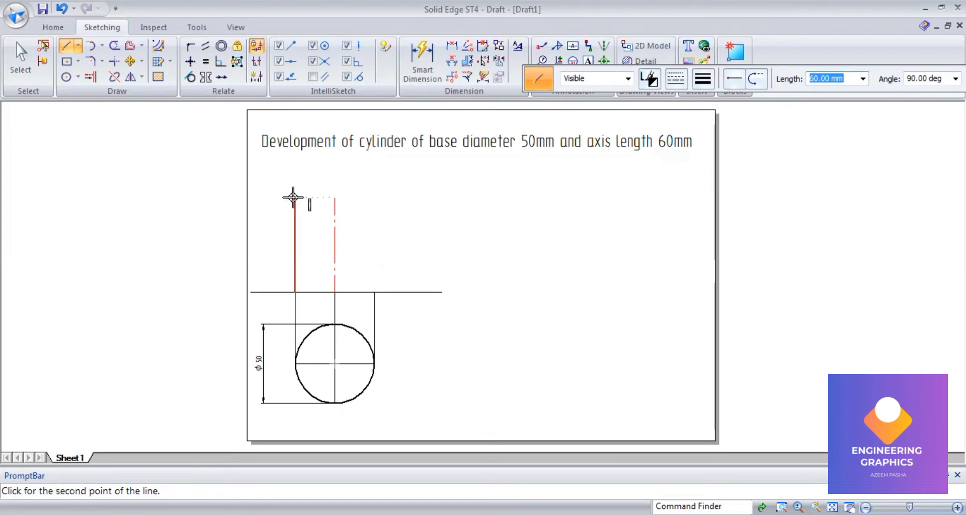
left_click(294, 197)
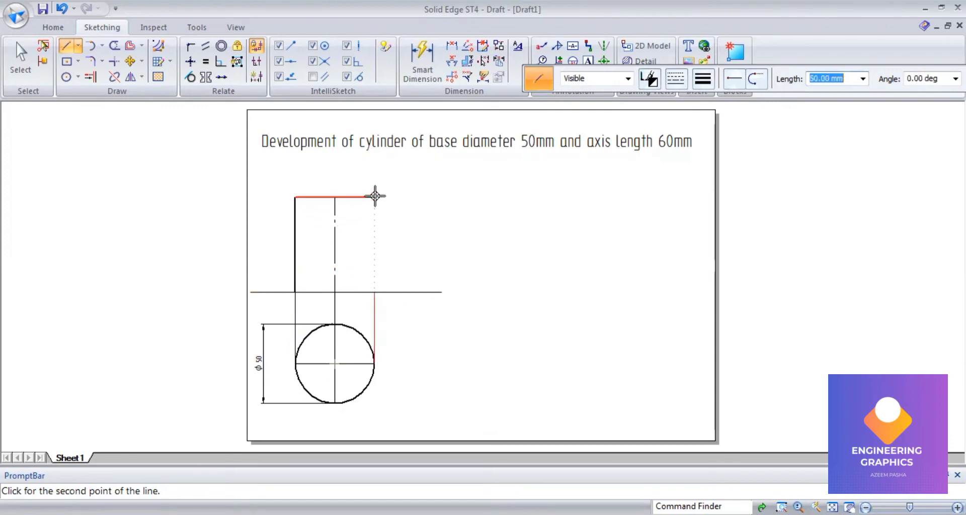
left_click(375, 196)
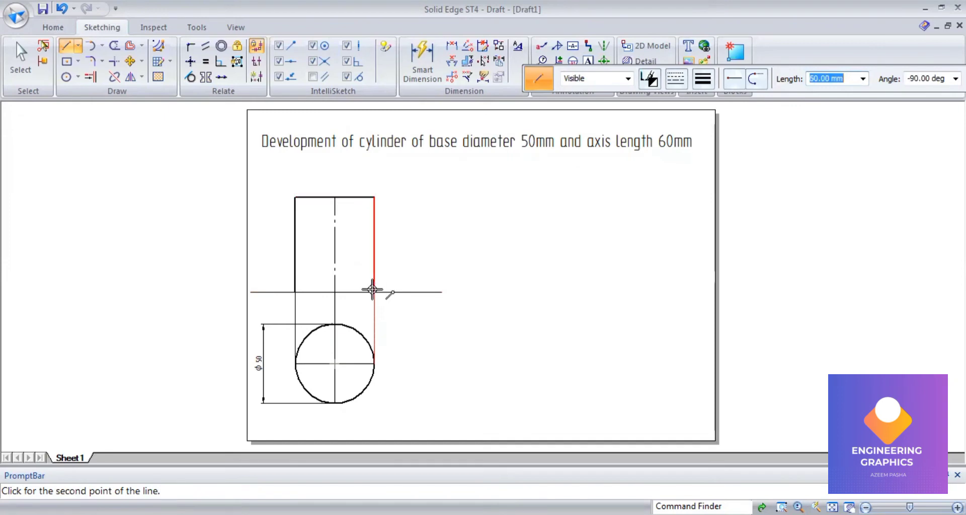
left_click(372, 291)
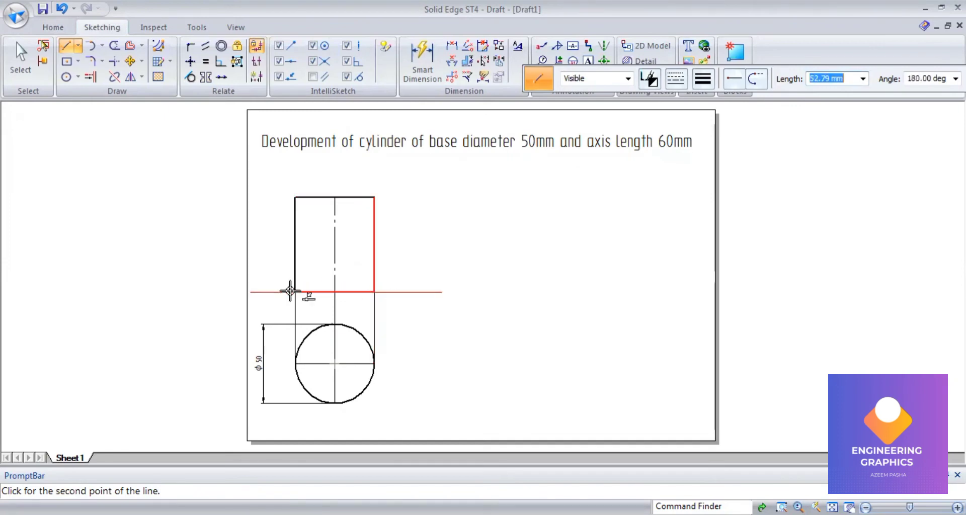
- Dimension the front view's left edge as 60
left_click(422, 60)
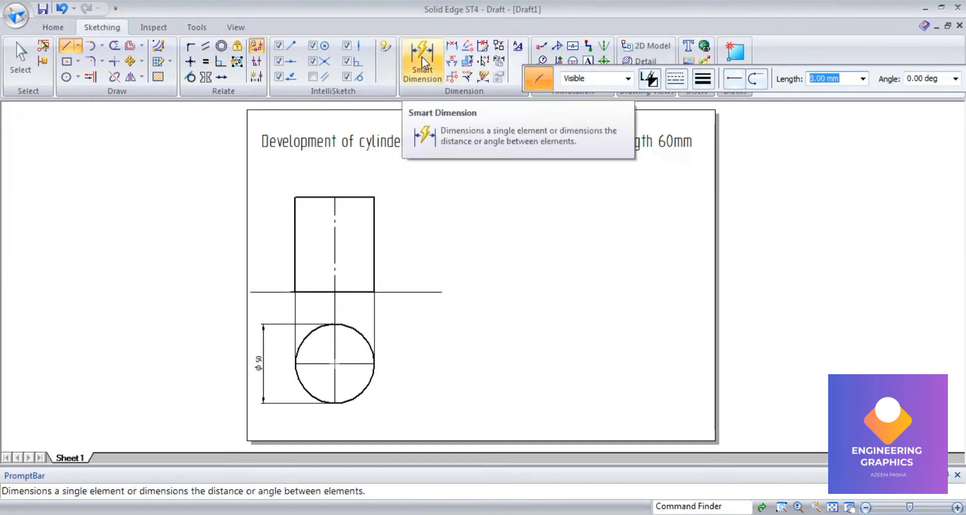
left_click(295, 241)
left_click(278, 245)
scroll(312, 280, "up", 4)
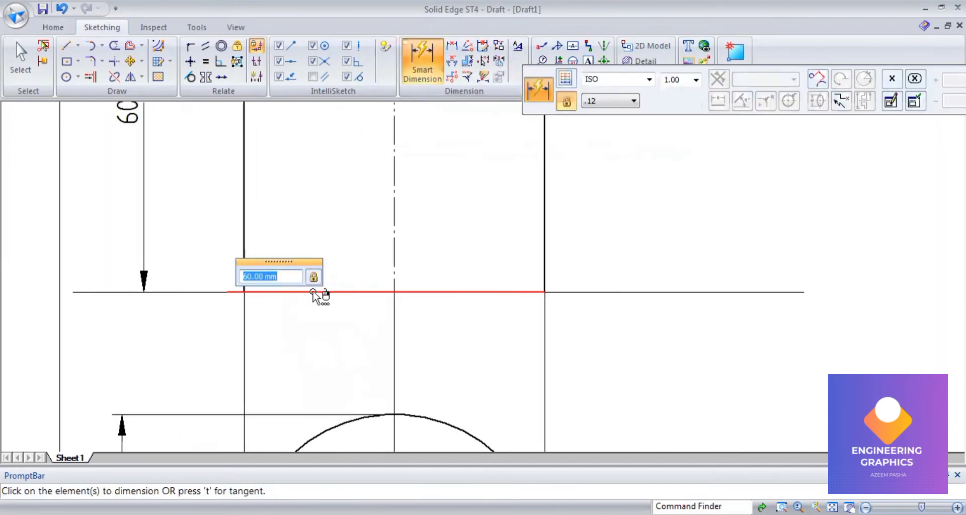
- Trim the leftover stub of the reference line at the far left
left_click(114, 45)
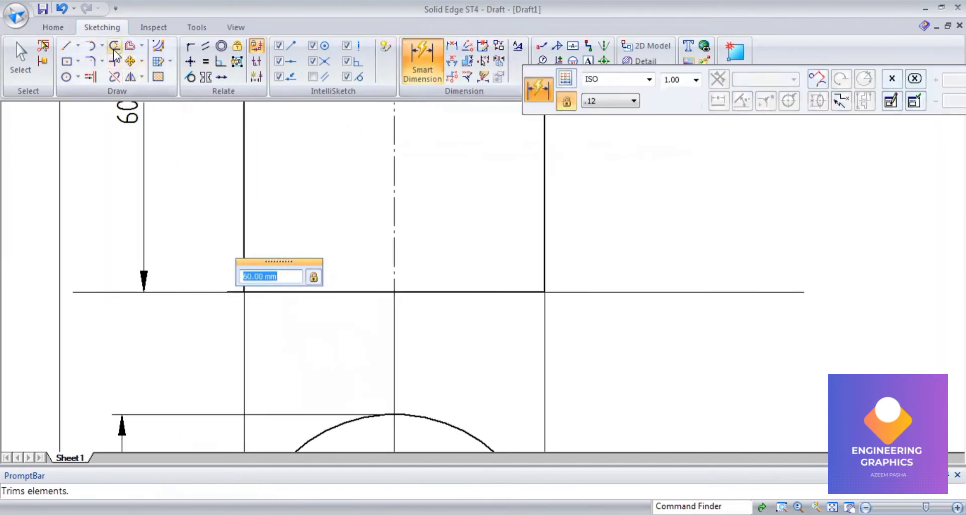
left_click(232, 292)
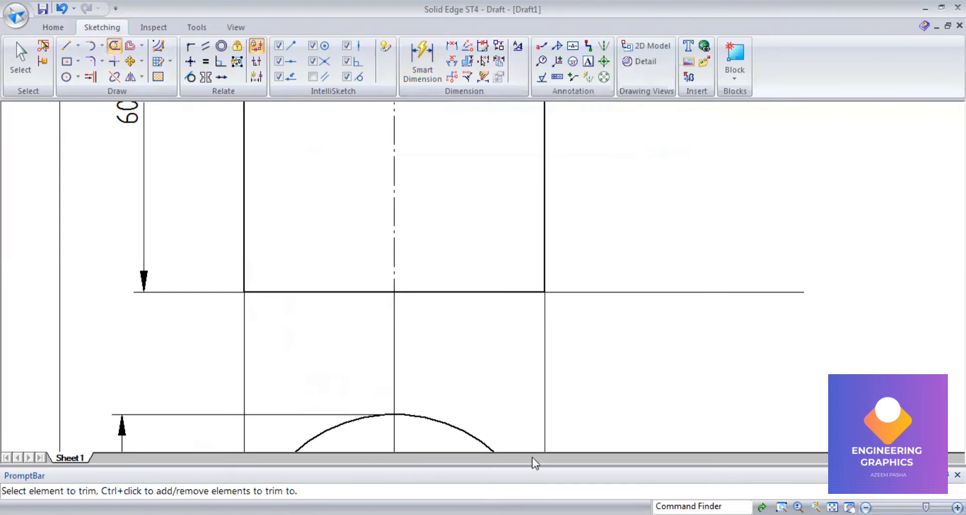
scroll(478, 264, "down", 5)
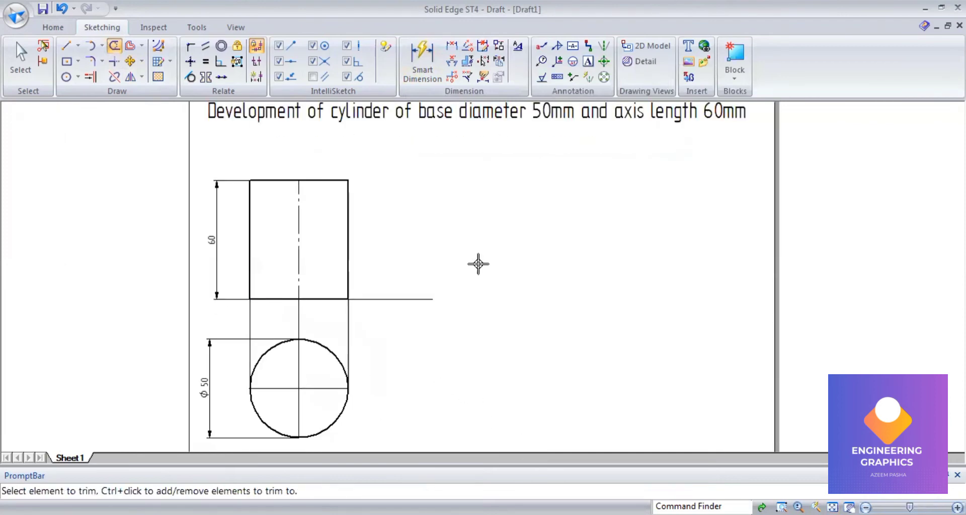
- Zoom out to show the whole sheet and start the Text command
scroll(478, 263, "down", 1)
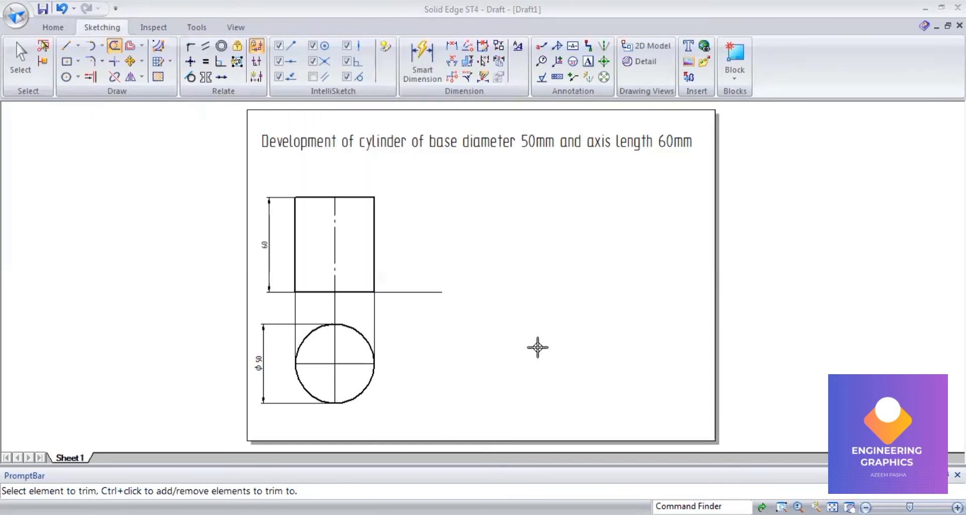
left_click(588, 66)
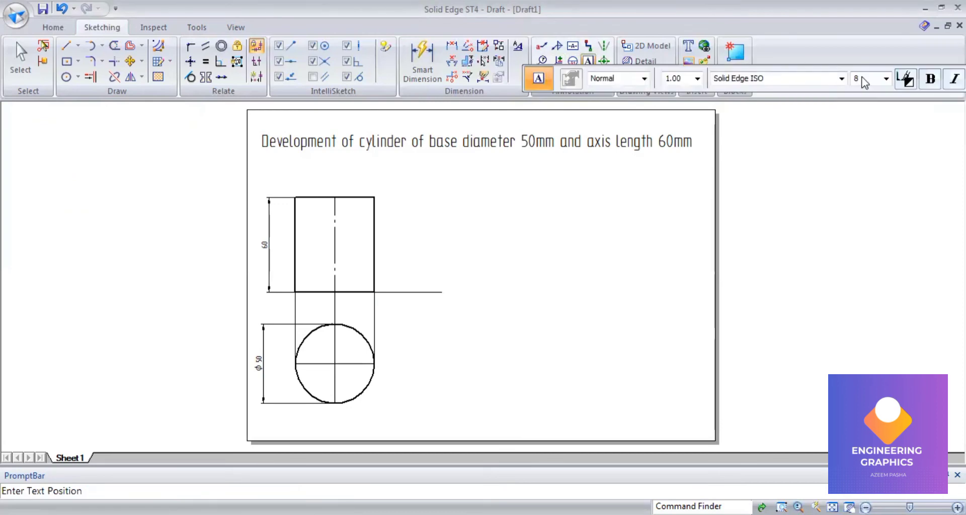
- Place a size 5 note reading '157mm development of cylinder' at the sheet's lower right
left_click(856, 79)
type("5")
left_click(570, 361)
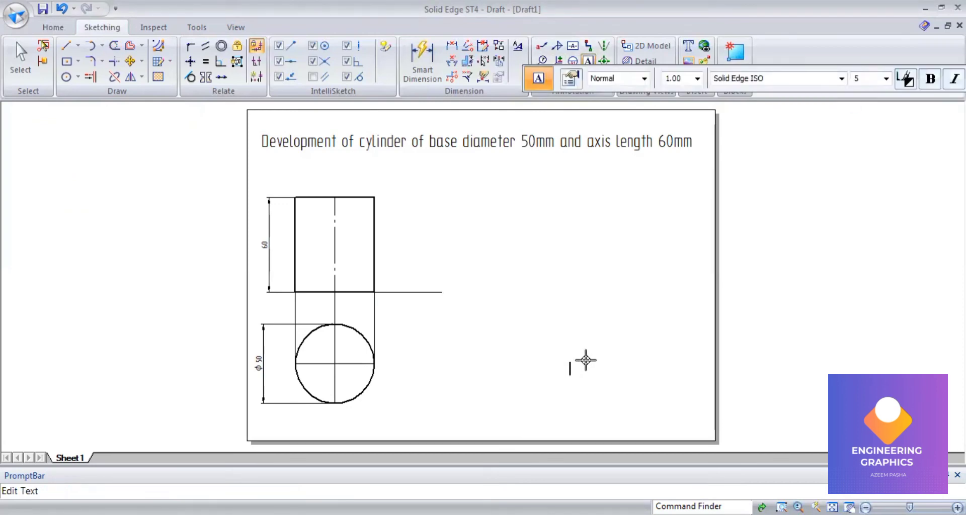
type("157mm")
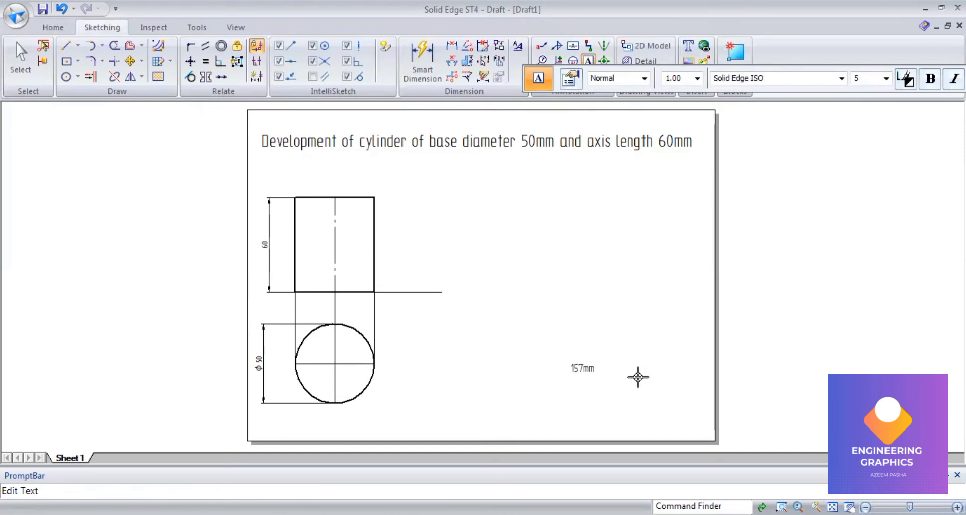
type(" development")
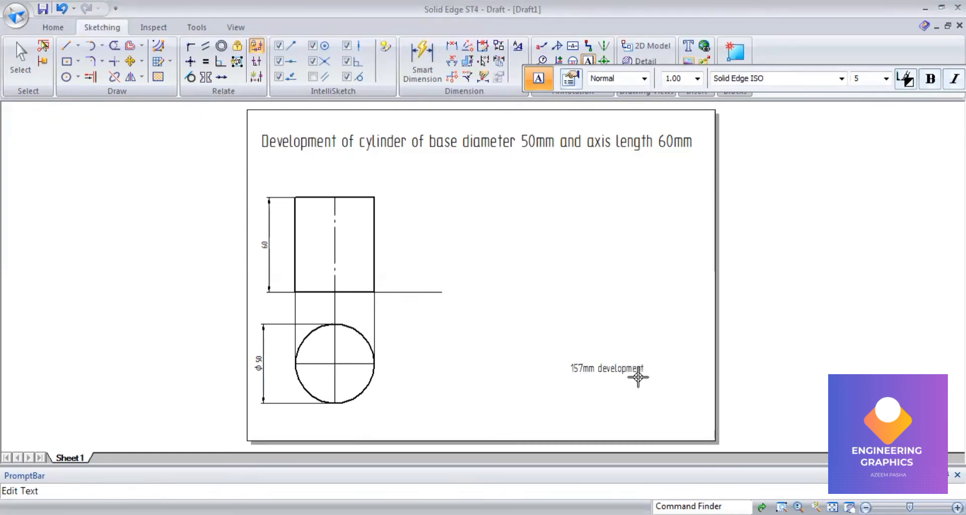
type(" of cylinde")
key("BackSpace")
type("de")
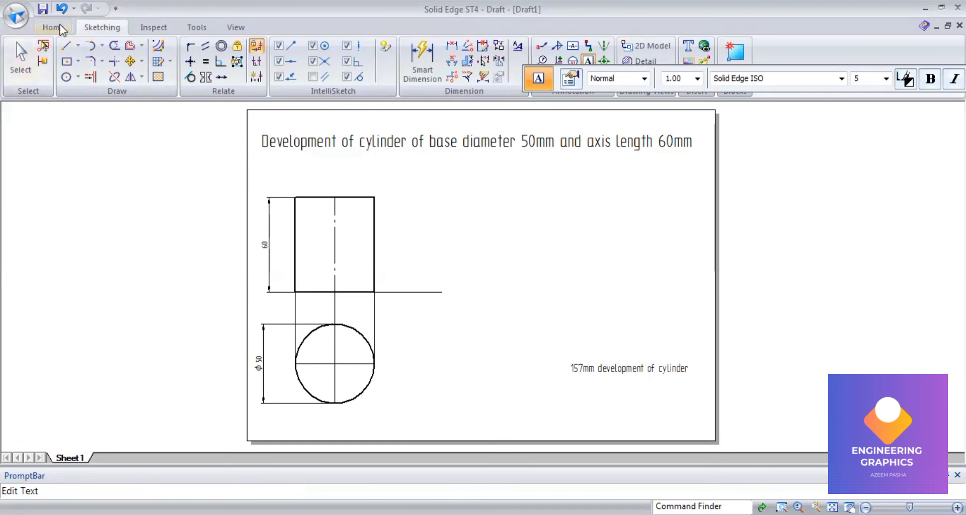
- Extend lines from the front view's top and bottom edges far to the right
left_click(66, 48)
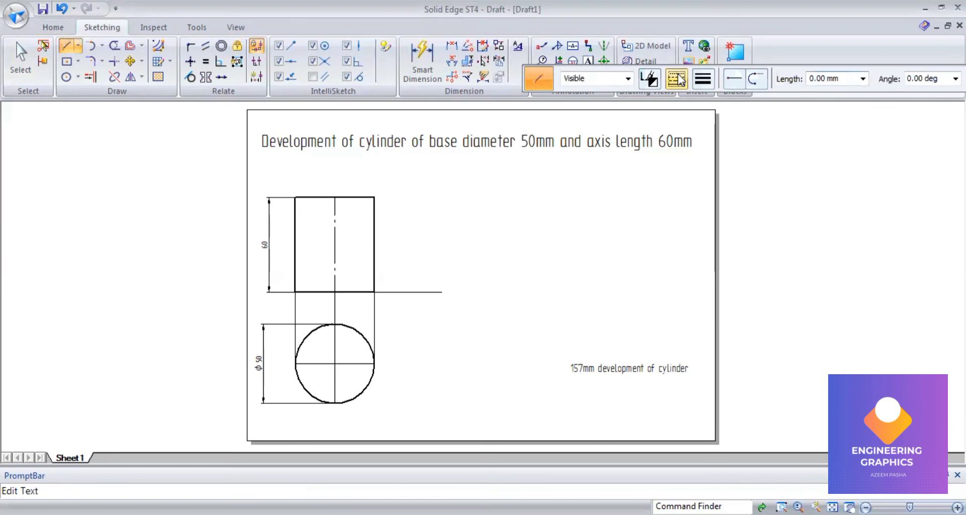
left_click(677, 79)
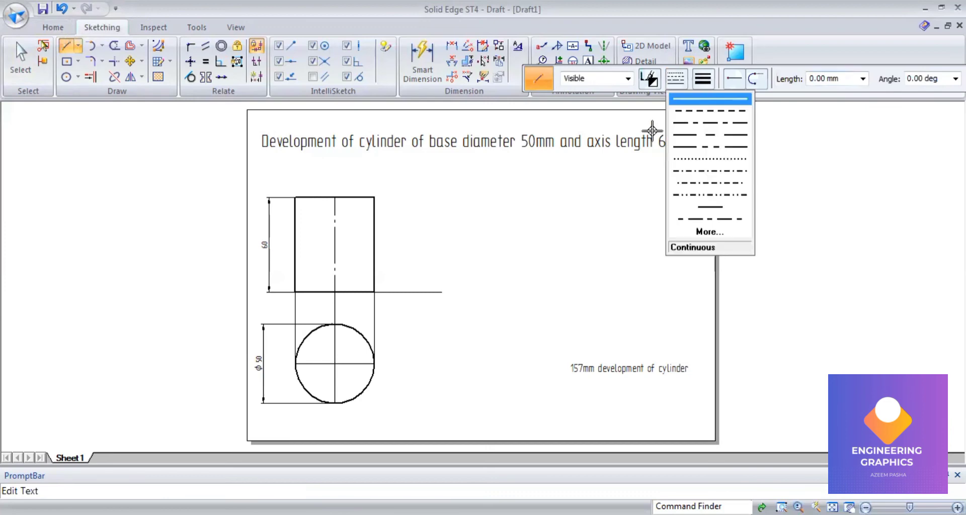
left_click(374, 197)
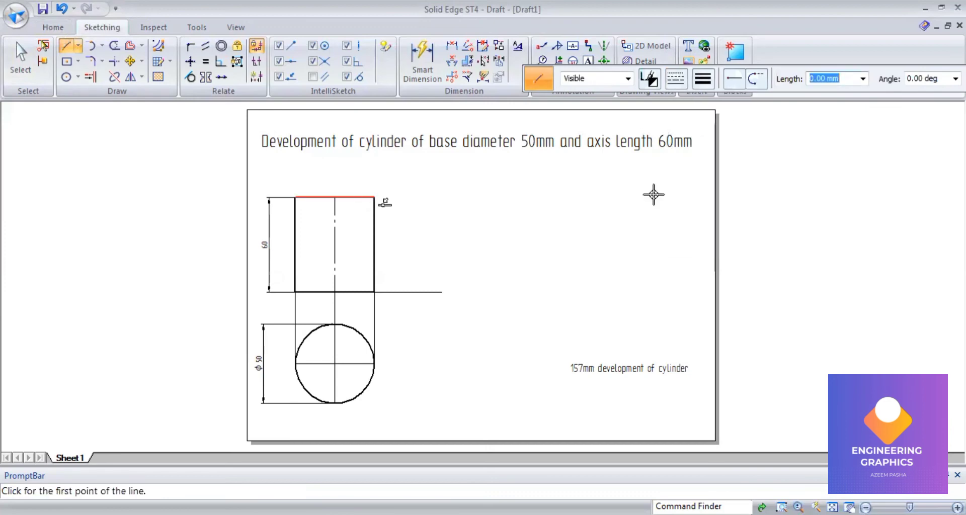
left_click(695, 197)
left_click(427, 292)
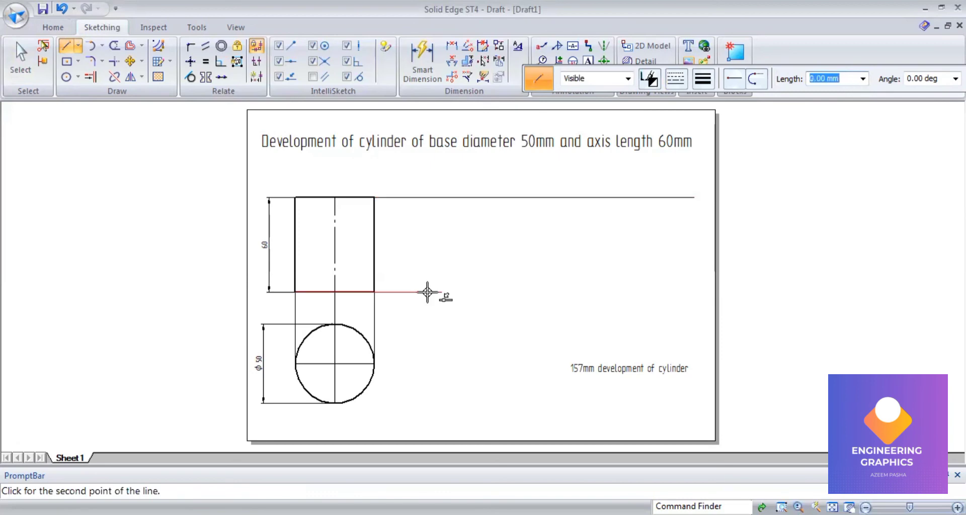
left_click(695, 293)
- Draw a 0.50 mm vertical 60 mm edge between the two extension lines
left_click(703, 79)
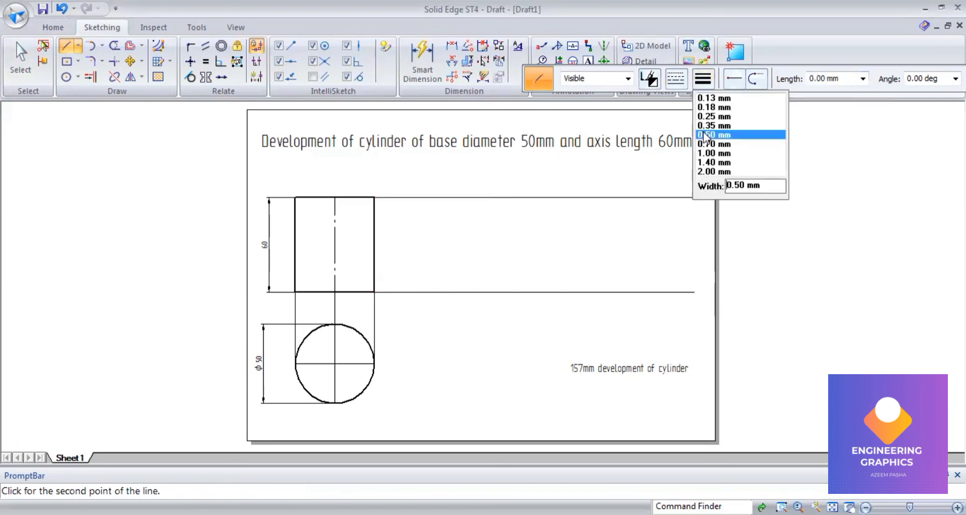
left_click(704, 134)
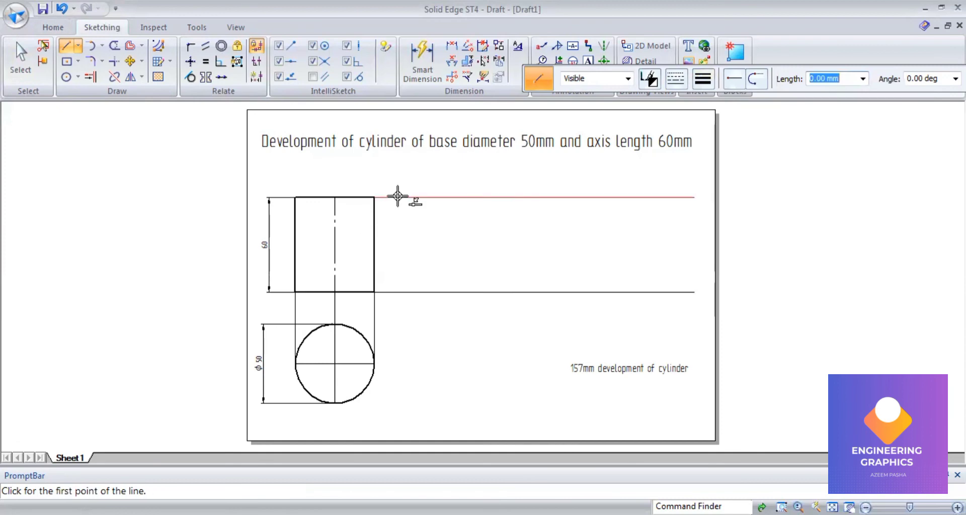
left_click(398, 197)
left_click(402, 291)
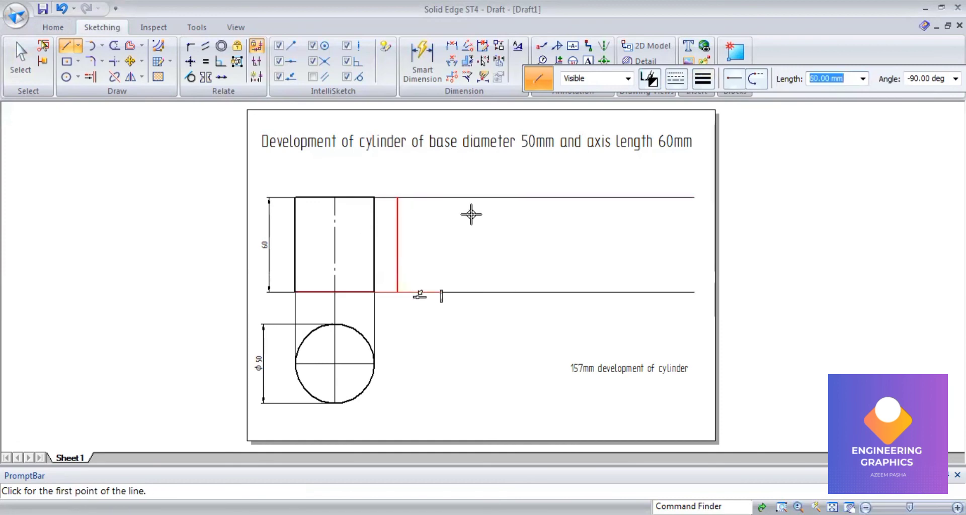
- Offset the development's vertical left edge by 157 mm to its right
left_click(130, 45)
left_click(397, 236)
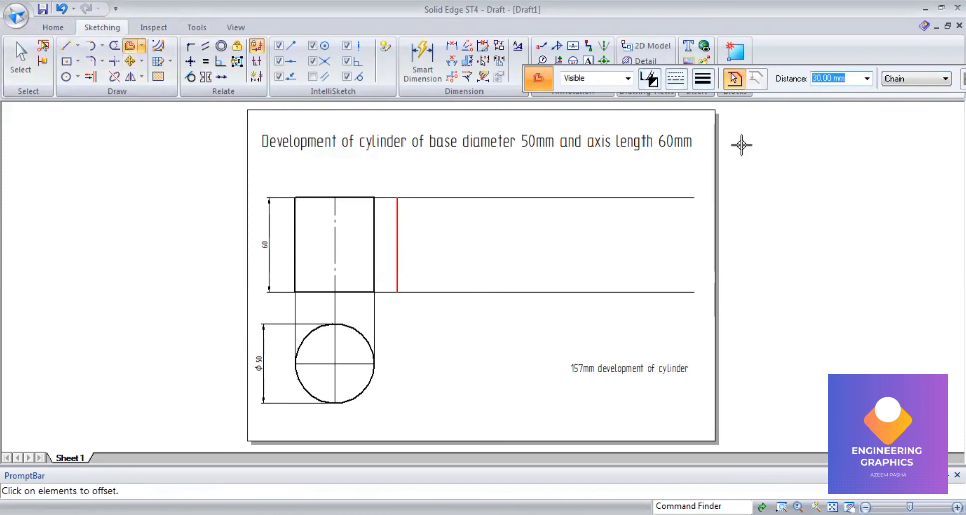
type("15")
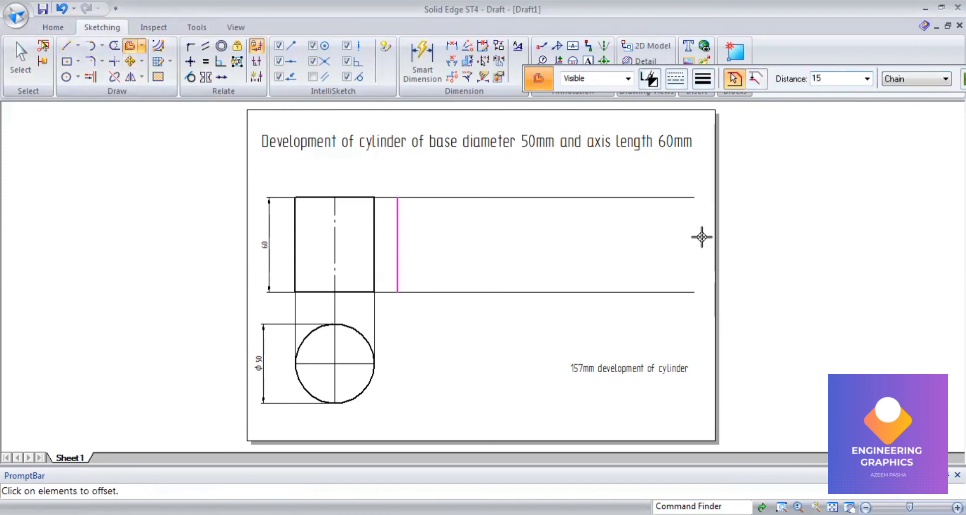
type("7")
key("Return")
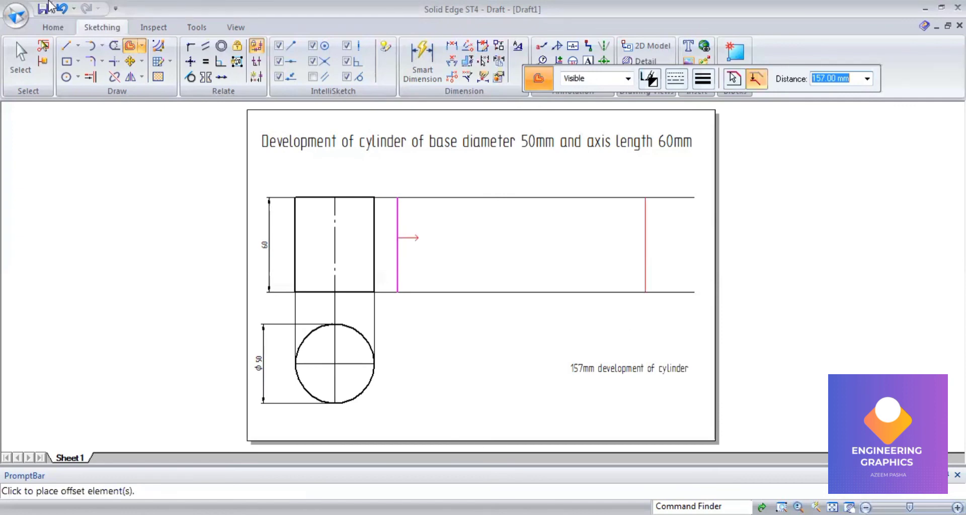
left_click(449, 323)
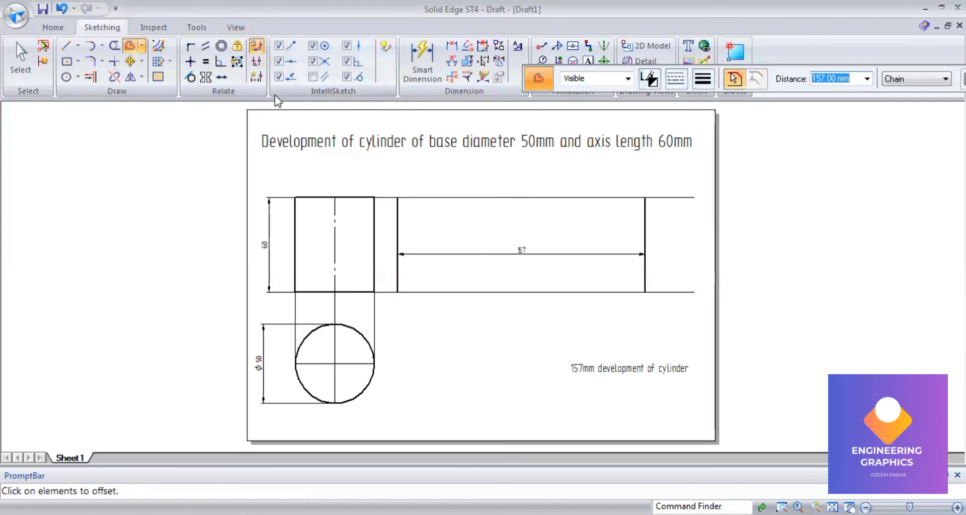
- Draw 0.50 mm-wide top and bottom lines joining the two vertical edges, 157 mm long
left_click(70, 48)
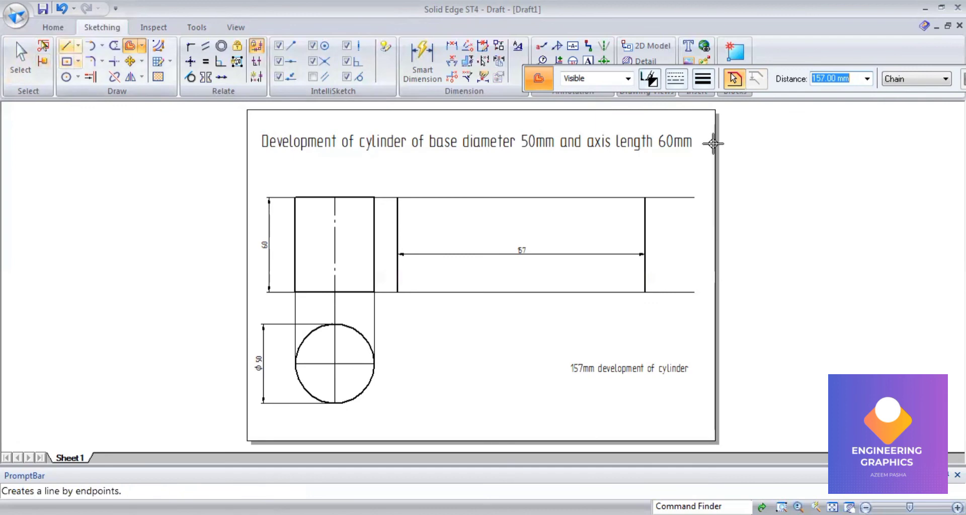
left_click(701, 78)
left_click(721, 134)
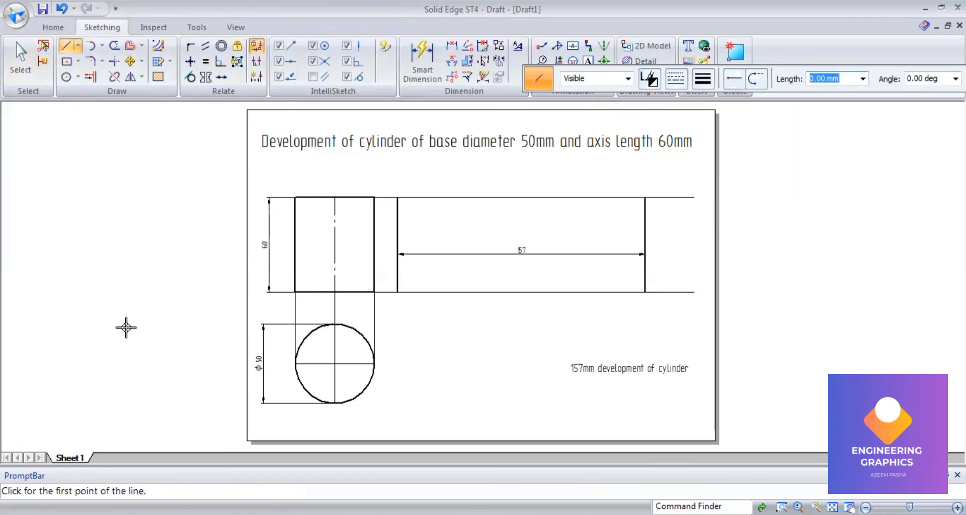
left_click(397, 198)
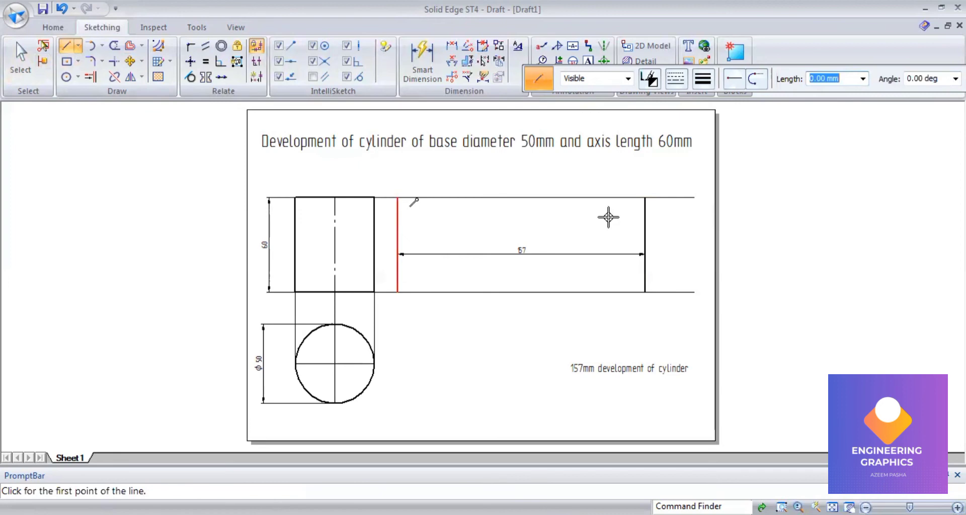
left_click(646, 198)
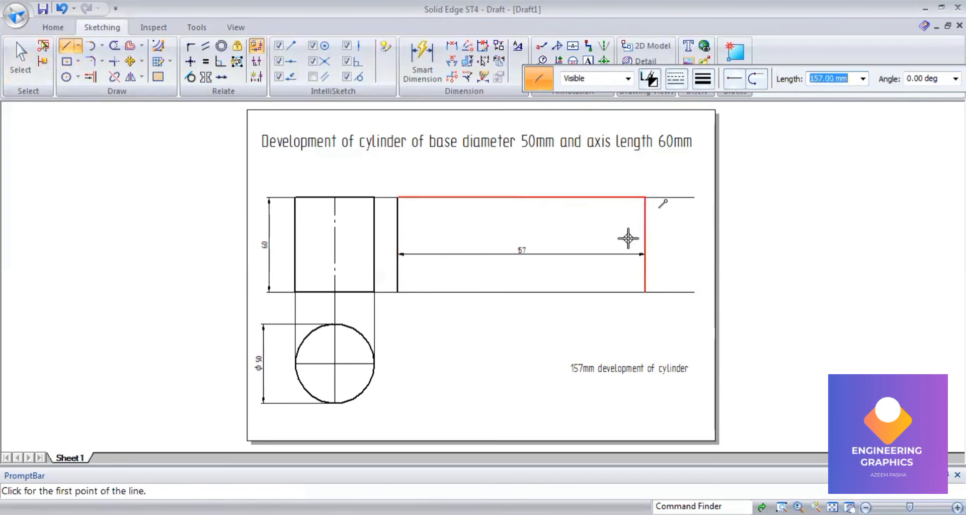
left_click(397, 292)
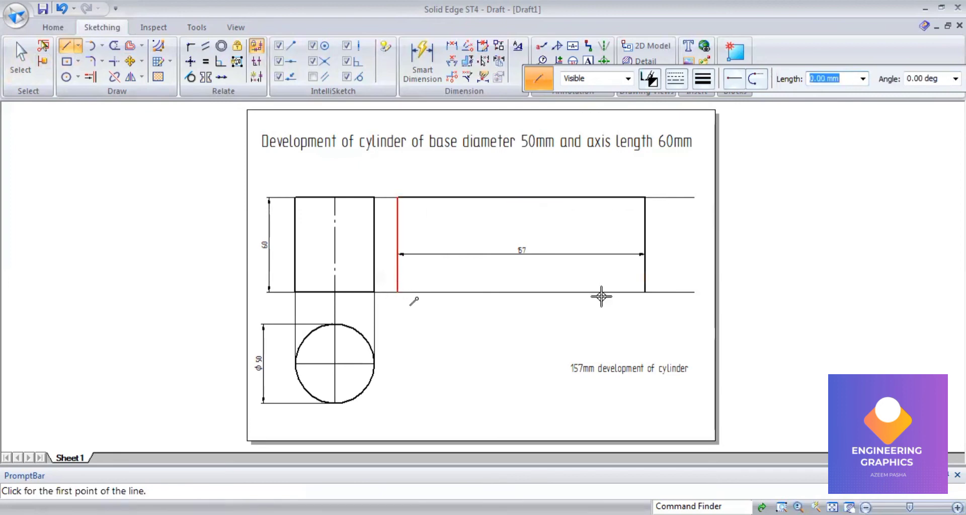
left_click(644, 293)
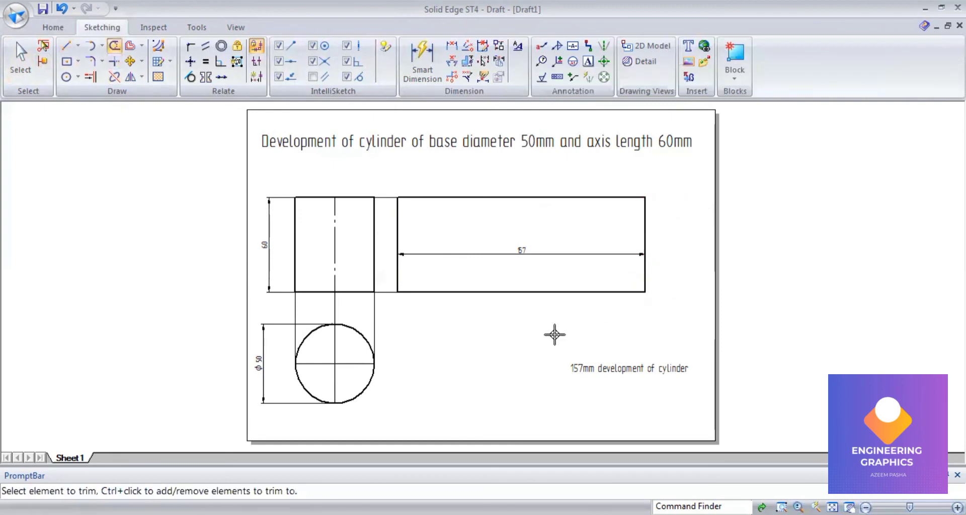
scroll(472, 254, "up", 2)
scroll(471, 254, "up", 1)
scroll(471, 254, "down", 4)
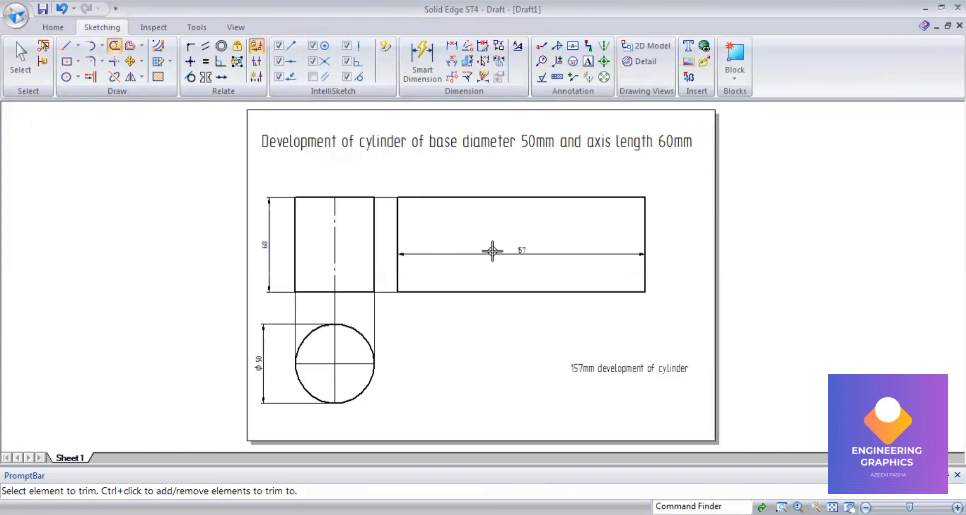